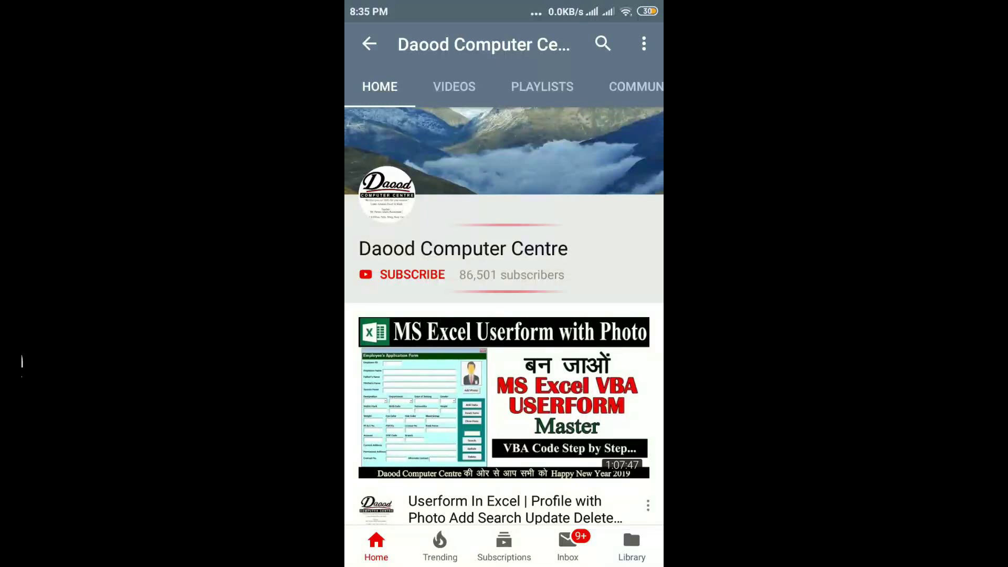
Subscribe to the Daood Computer Centre channel and turn on all its notifications.
{"action": "left_click", "coordinate": [412, 274]}
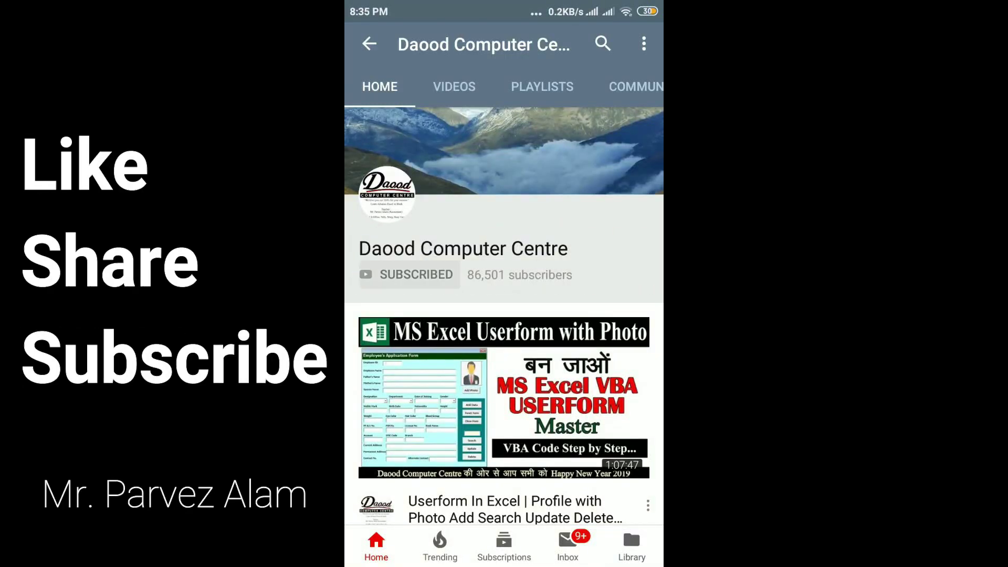
{"action": "left_click", "coordinate": [593, 281]}
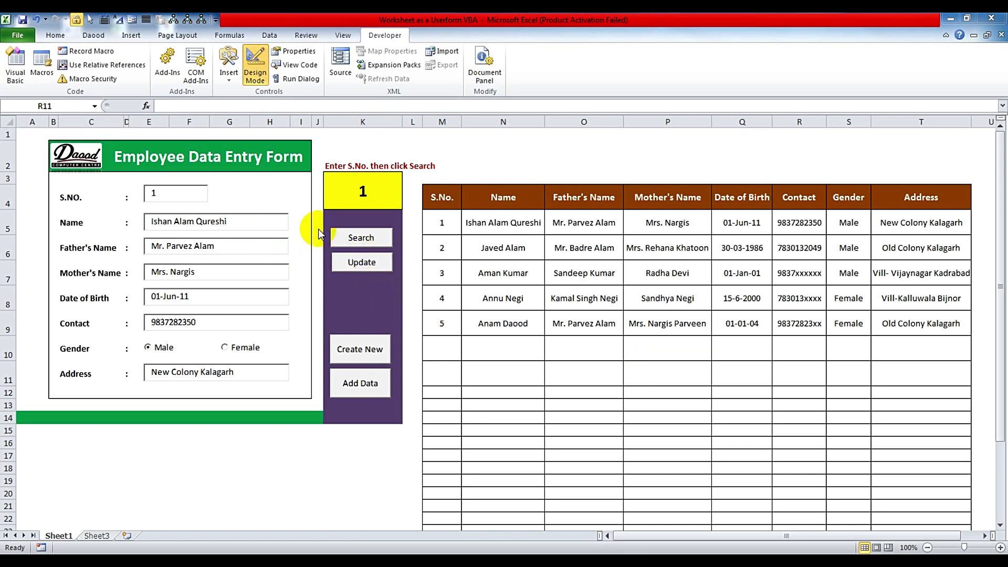
Select lookup cell K3, switch off Design Mode, and narrow column A to about 4.14.
{"action": "left_click", "coordinate": [364, 190]}
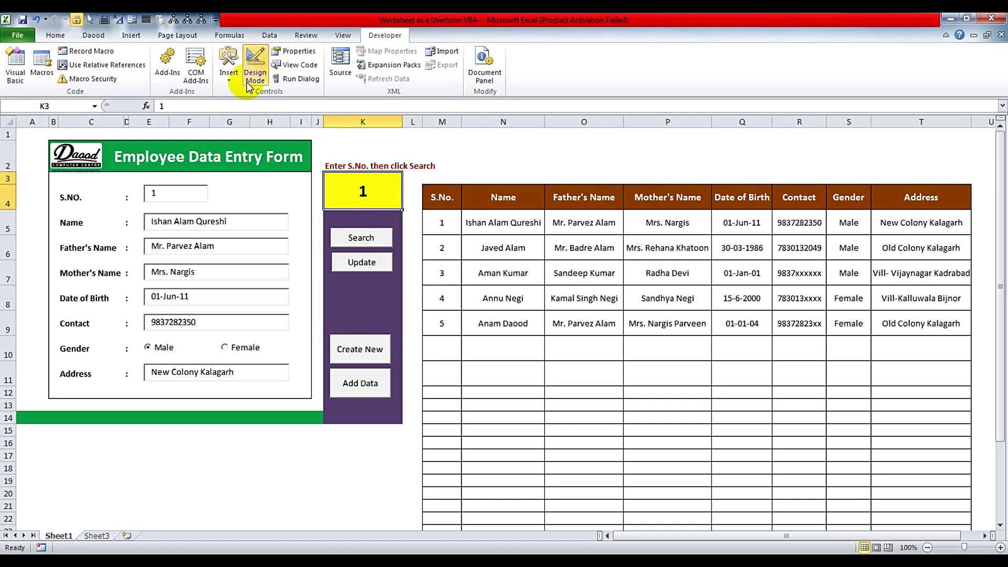
{"action": "left_click", "coordinate": [256, 64]}
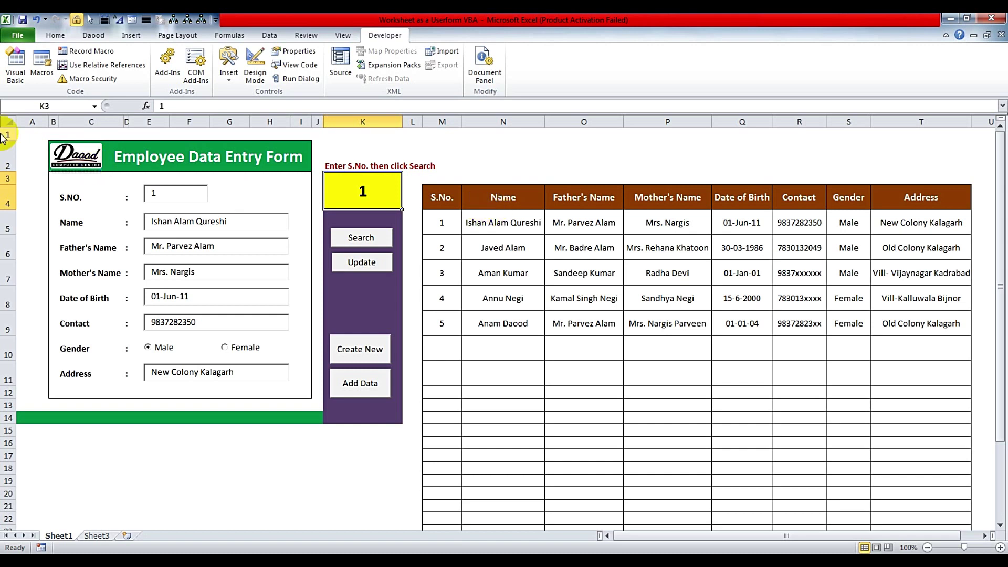
{"action": "left_click_drag", "start_coordinate": [48, 122], "coordinate": [31, 130]}
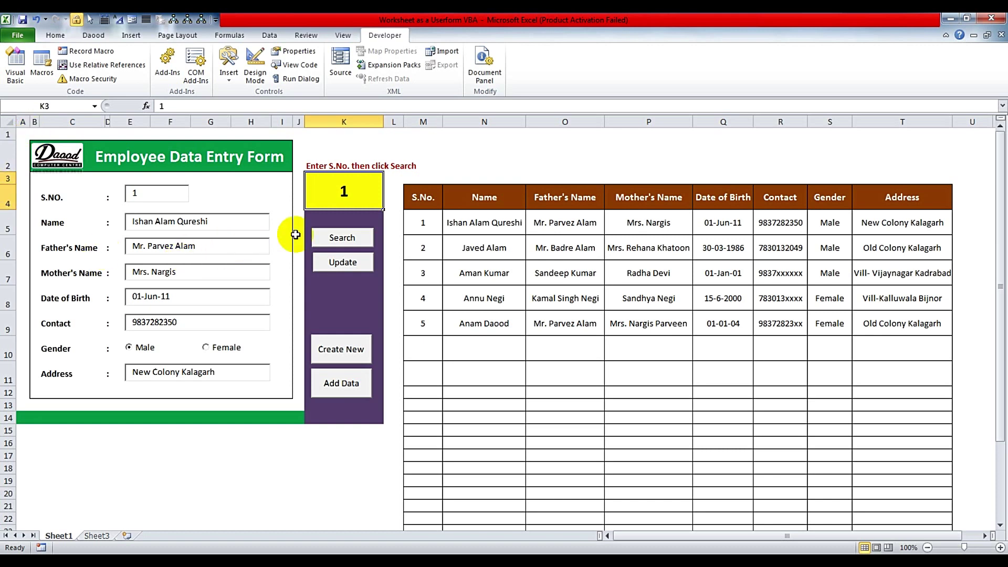
Search serial number 3, then serial number 4 to load employee 4's record into the form.
{"action": "type", "text": "3"}
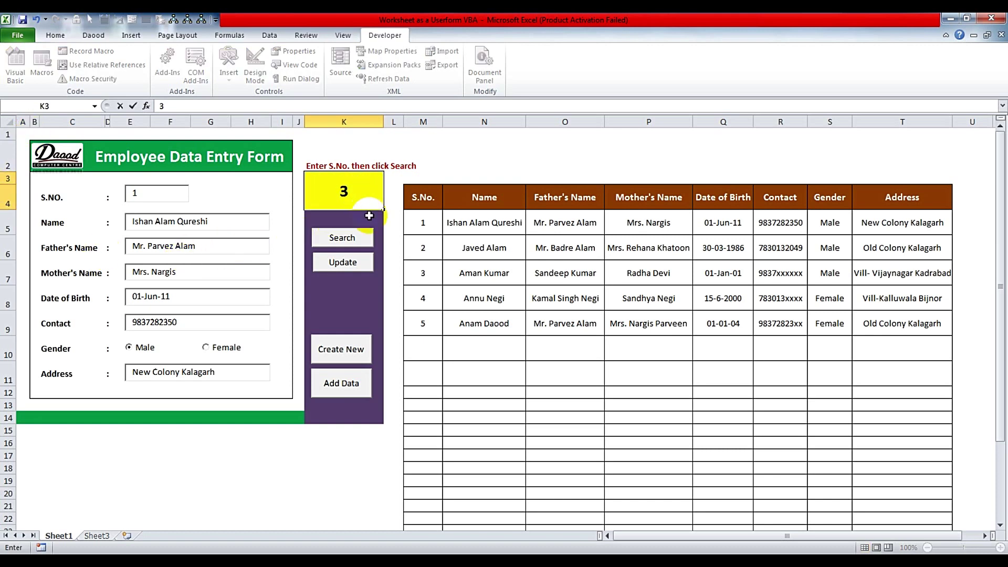
{"action": "left_click", "coordinate": [360, 241]}
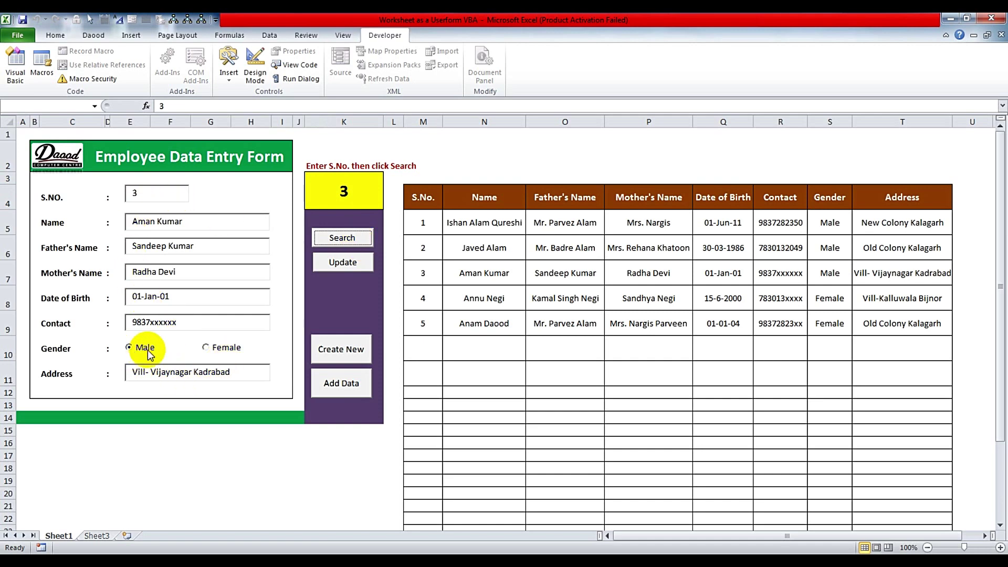
{"action": "left_click", "coordinate": [341, 188]}
{"action": "type", "text": "4"}
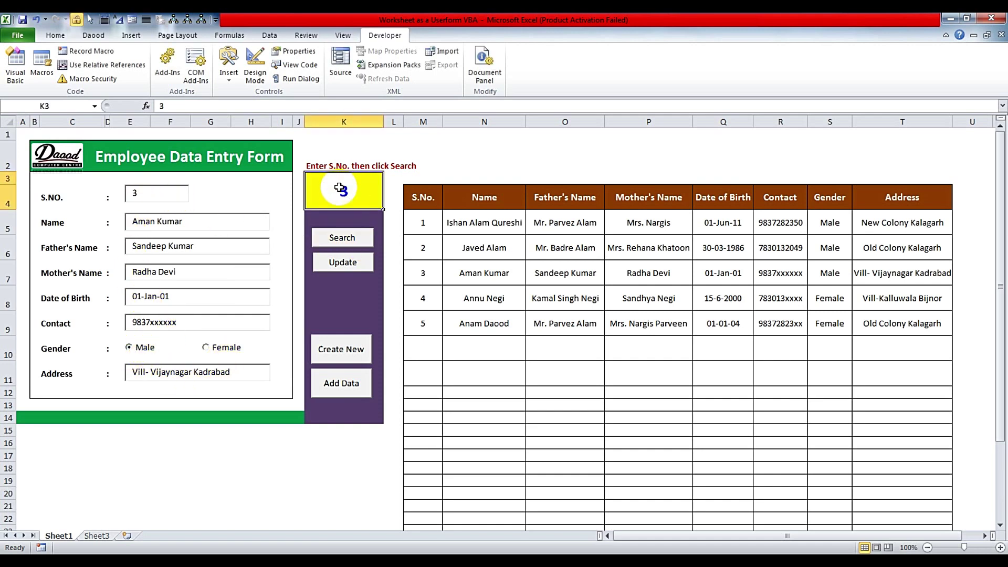
{"action": "left_click", "coordinate": [339, 242]}
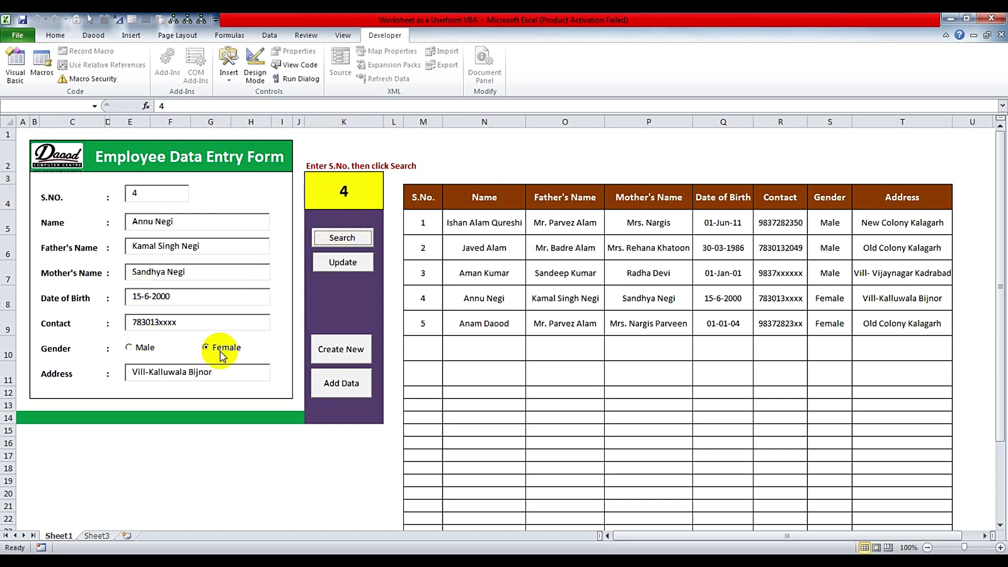
Add the title Km in front of employee 4's name on the form.
{"action": "left_click", "coordinate": [179, 223]}
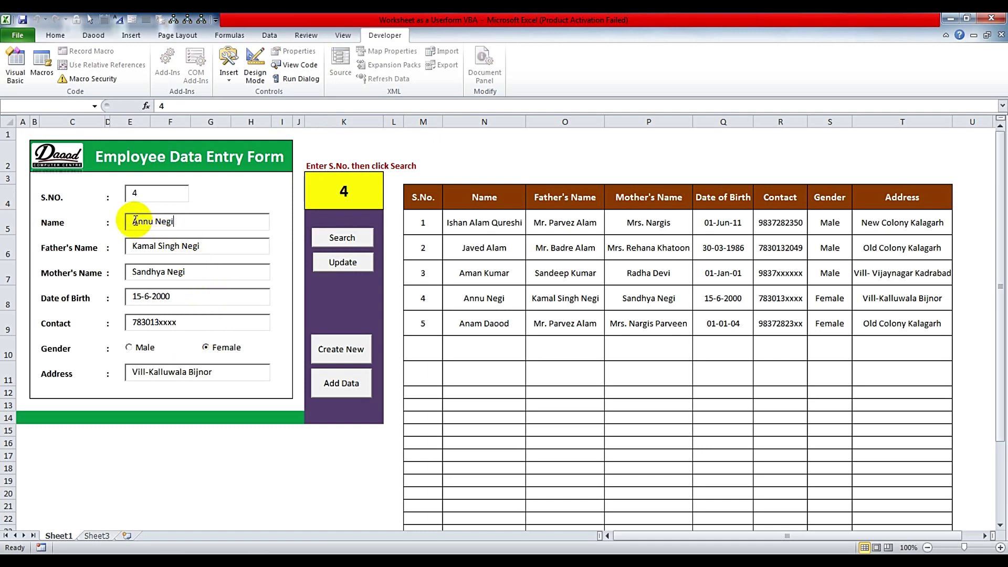
{"action": "left_click", "coordinate": [137, 221]}
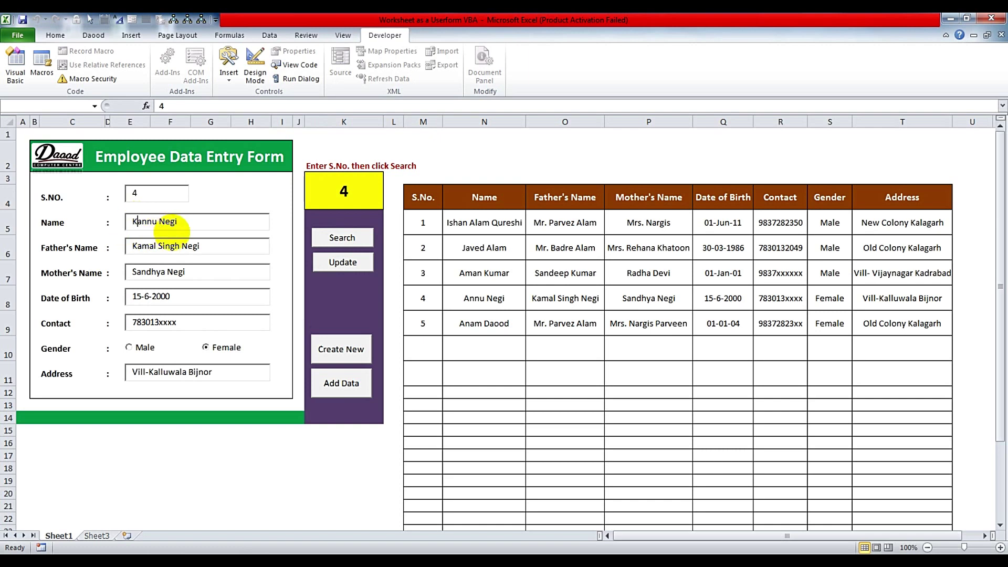
{"action": "type", "text": "K"}
{"action": "key", "text": "Left"}
{"action": "key", "text": "Left"}
{"action": "key", "text": "Left"}
{"action": "type", "text": "m"}
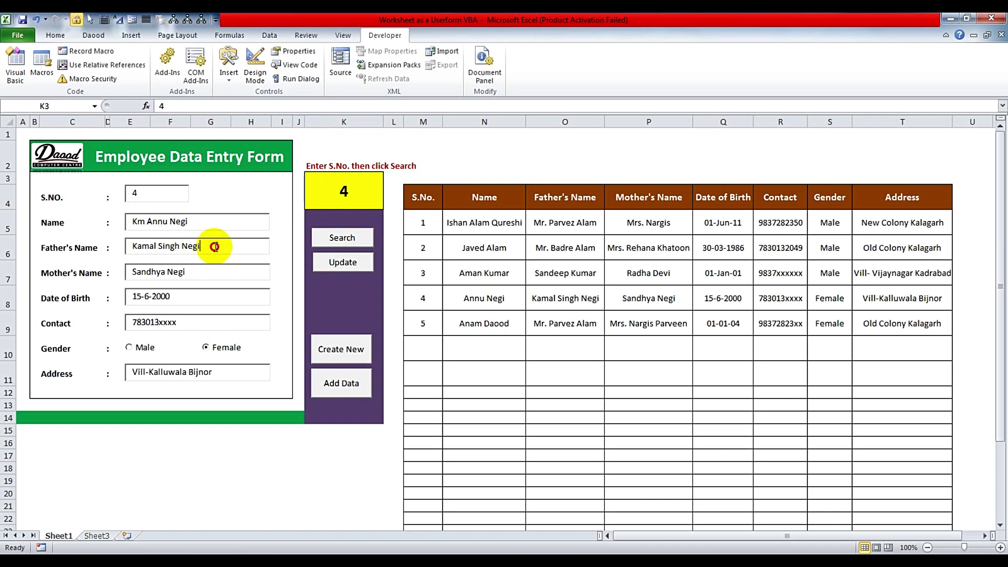
{"action": "left_click", "coordinate": [194, 277]}
Correct the masked contact digits, update table row 4, and clear the form for new record 6.
{"action": "left_click_drag", "start_coordinate": [178, 323], "coordinate": [160, 324]}
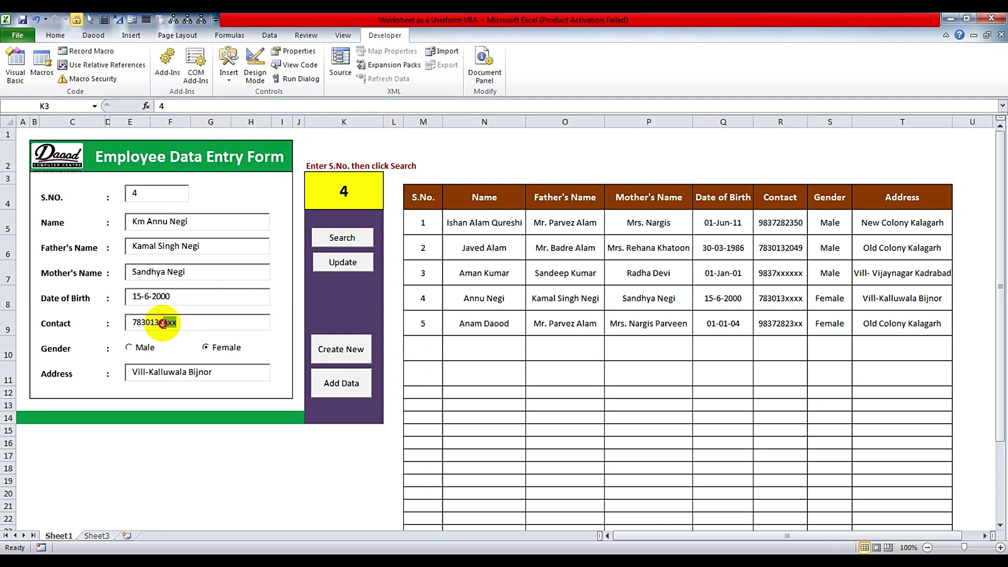
{"action": "type", "text": "20"}
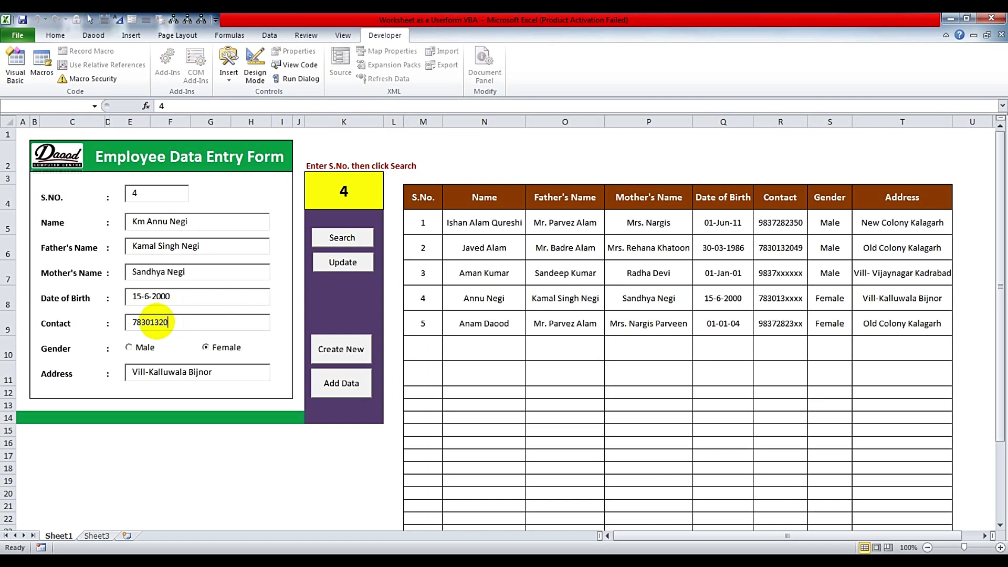
{"action": "type", "text": "xx"}
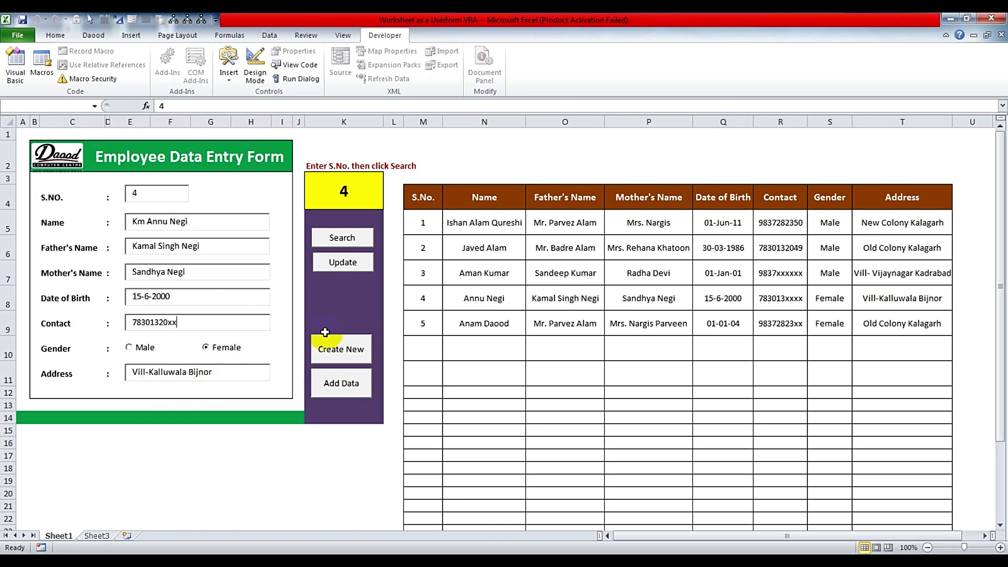
{"action": "left_click", "coordinate": [343, 268]}
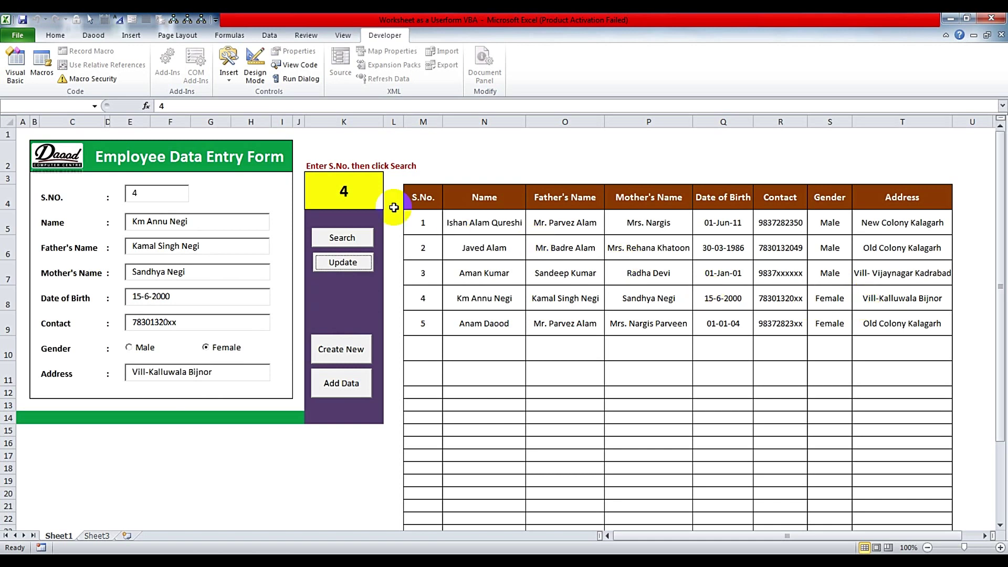
{"action": "left_click", "coordinate": [345, 357]}
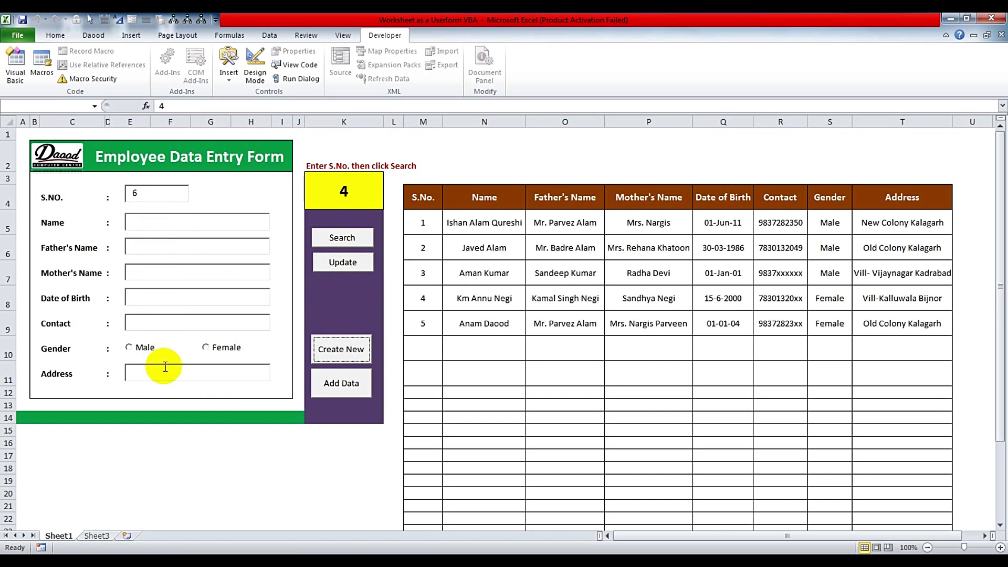
Enter the new employee's name, father's and mother's names, and birth date 1-1-2015.
{"action": "left_click", "coordinate": [160, 223]}
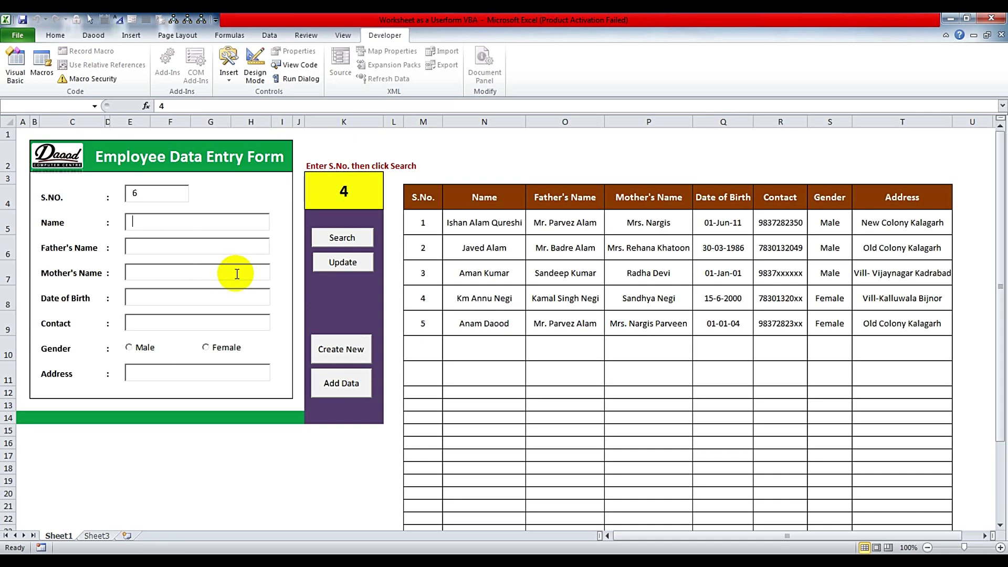
{"action": "type", "text": "Ale"}
{"action": "type", "text": "eza"}
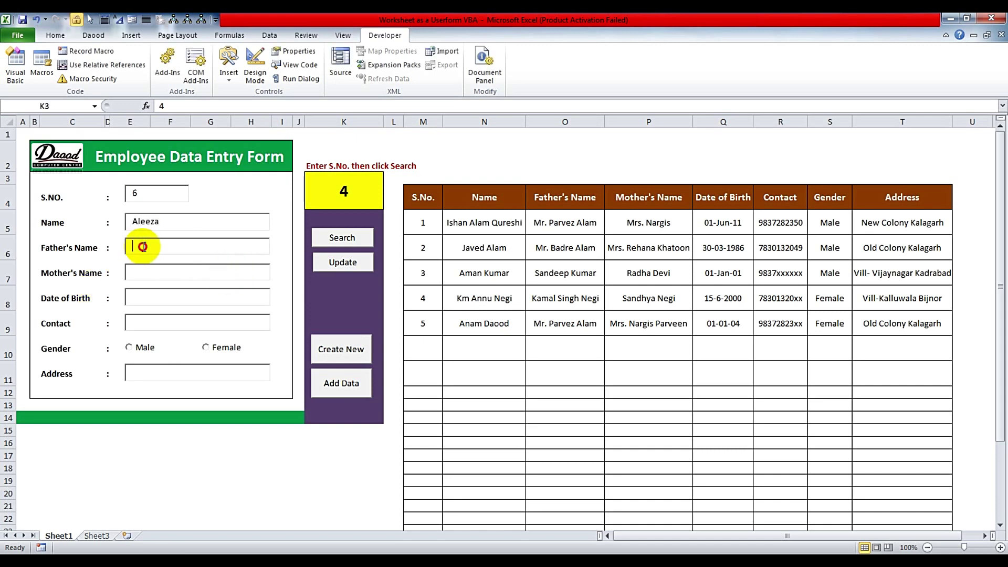
{"action": "left_click", "coordinate": [135, 246]}
{"action": "type", "text": "Pa"}
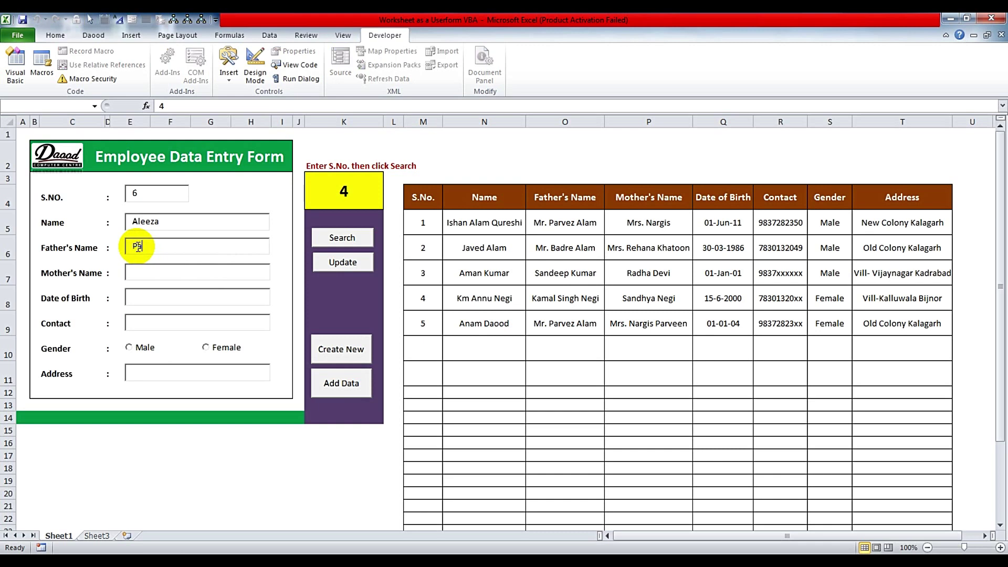
{"action": "type", "text": "rvez"}
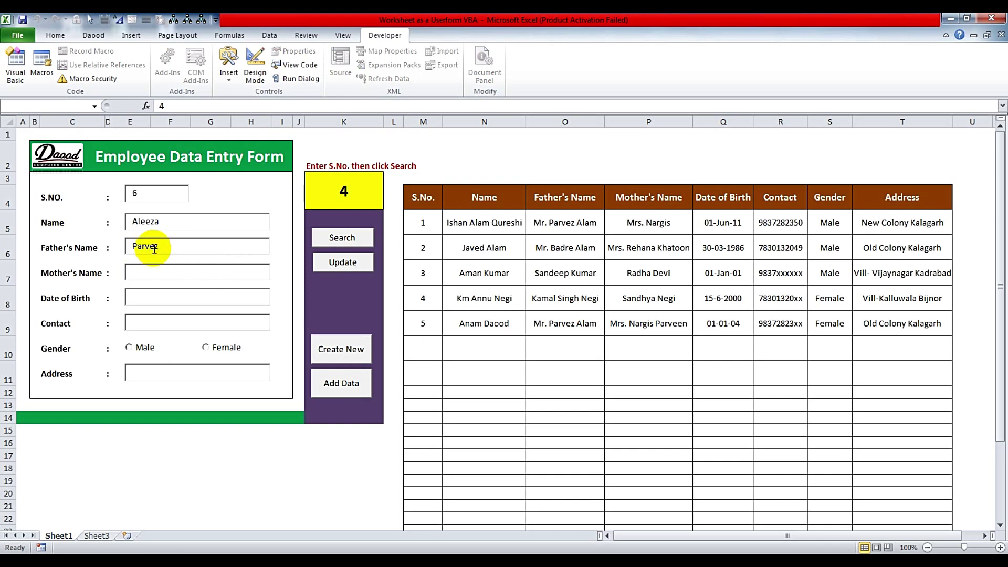
{"action": "left_click", "coordinate": [166, 272]}
{"action": "type", "text": "Na"}
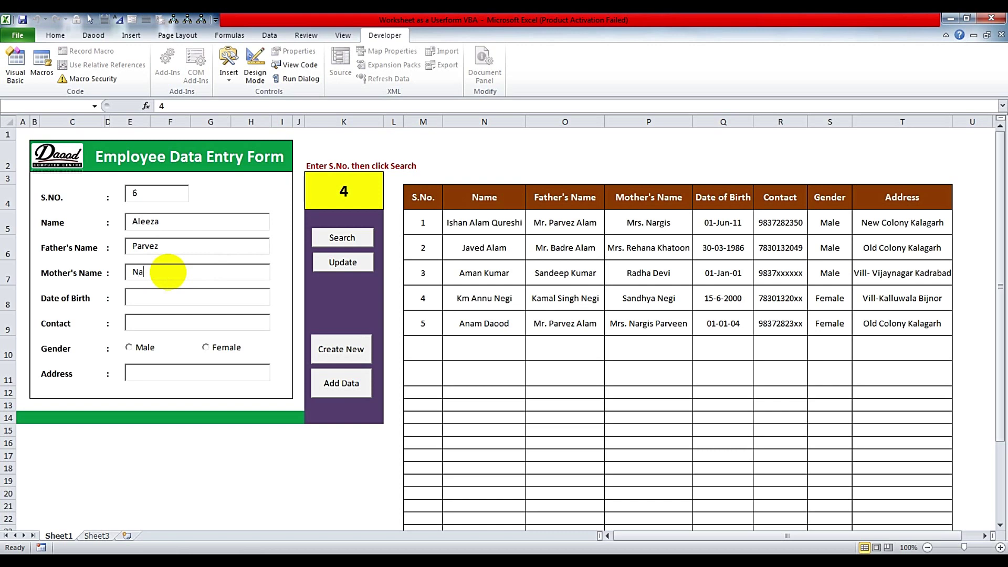
{"action": "type", "text": "gis"}
{"action": "left_click", "coordinate": [199, 295]}
{"action": "type", "text": "1-1-"}
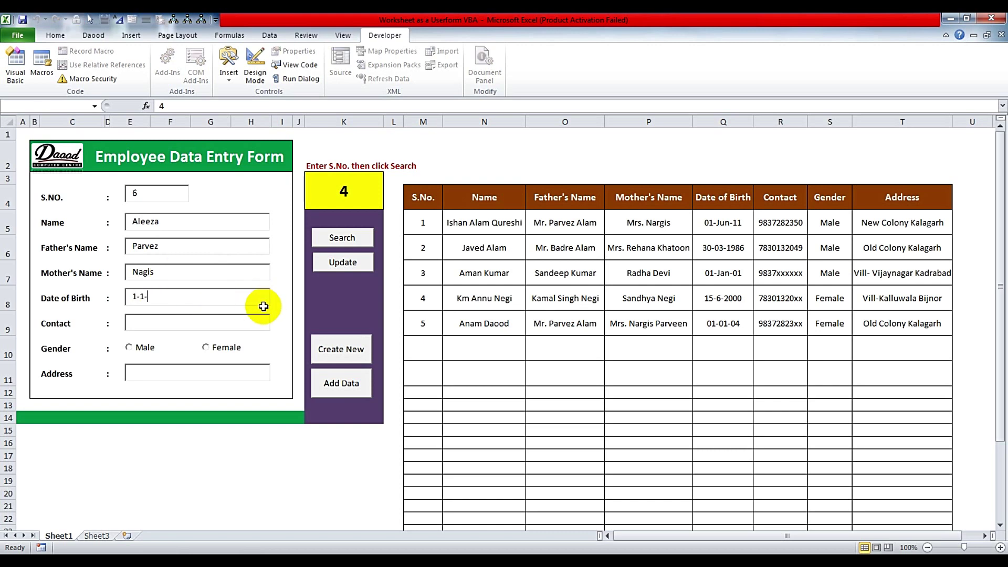
{"action": "type", "text": "2015"}
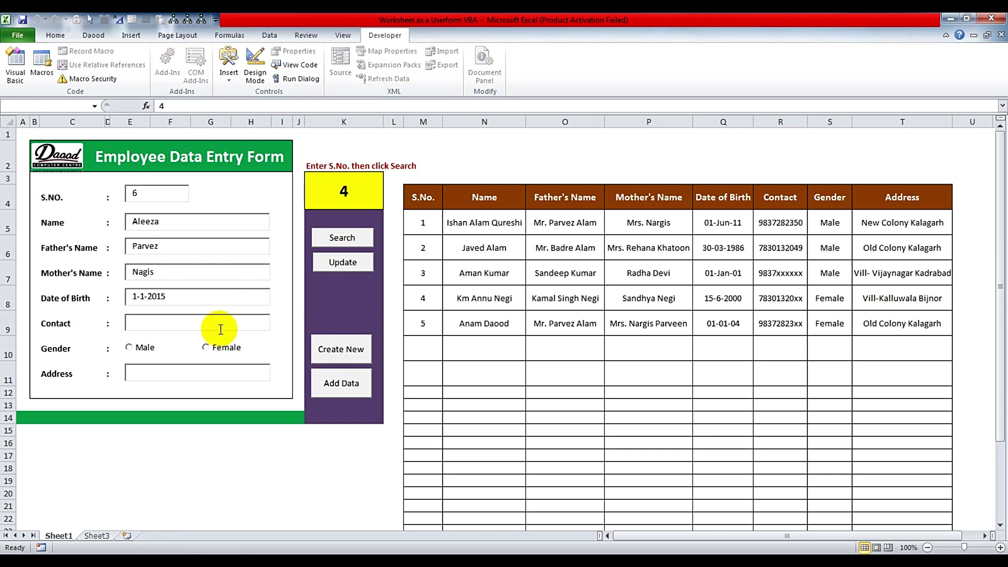
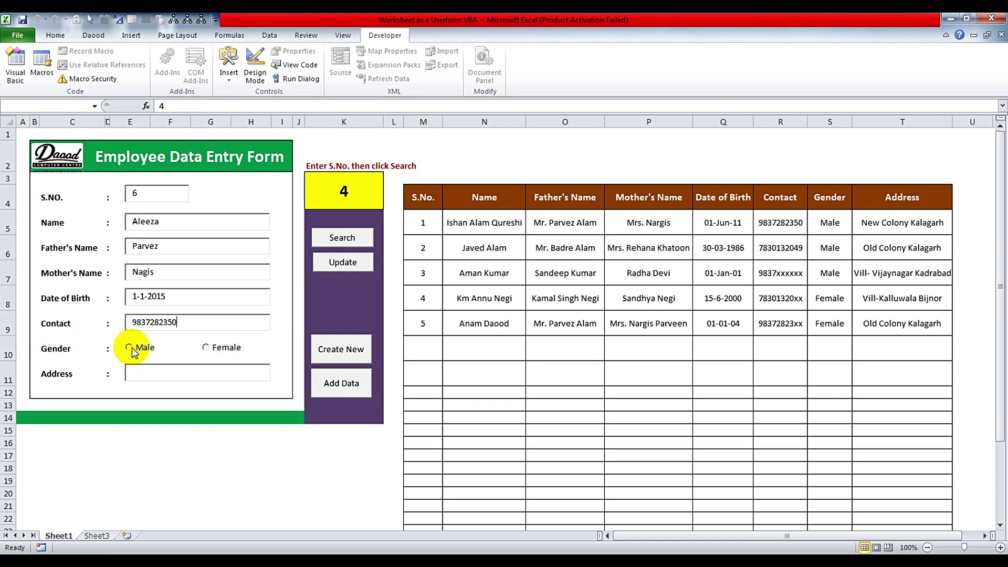
Fill in the contact number, select Female, enter the address, and add the record to the table.
{"action": "left_click", "coordinate": [205, 347]}
{"action": "left_click", "coordinate": [190, 371]}
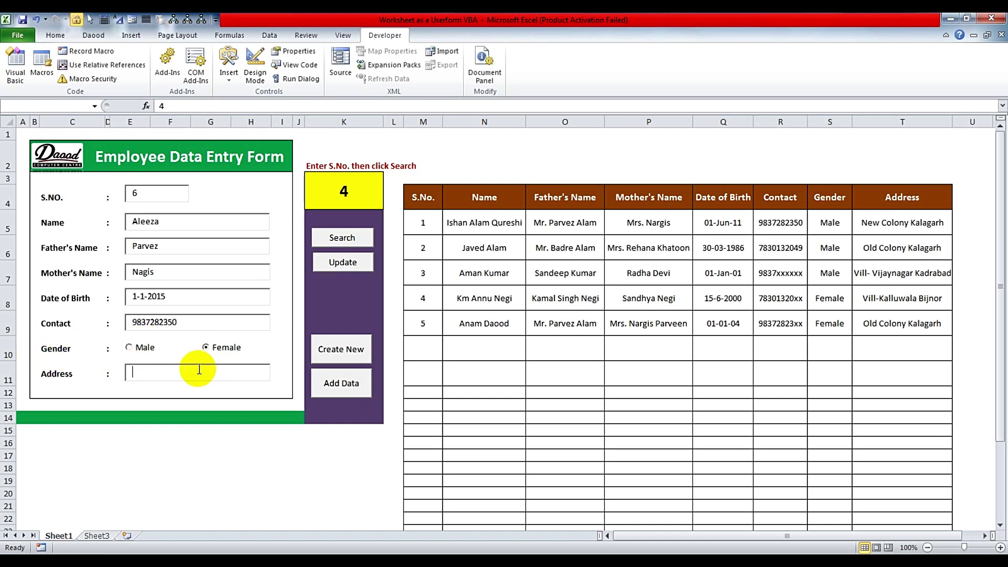
{"action": "type", "text": "New "}
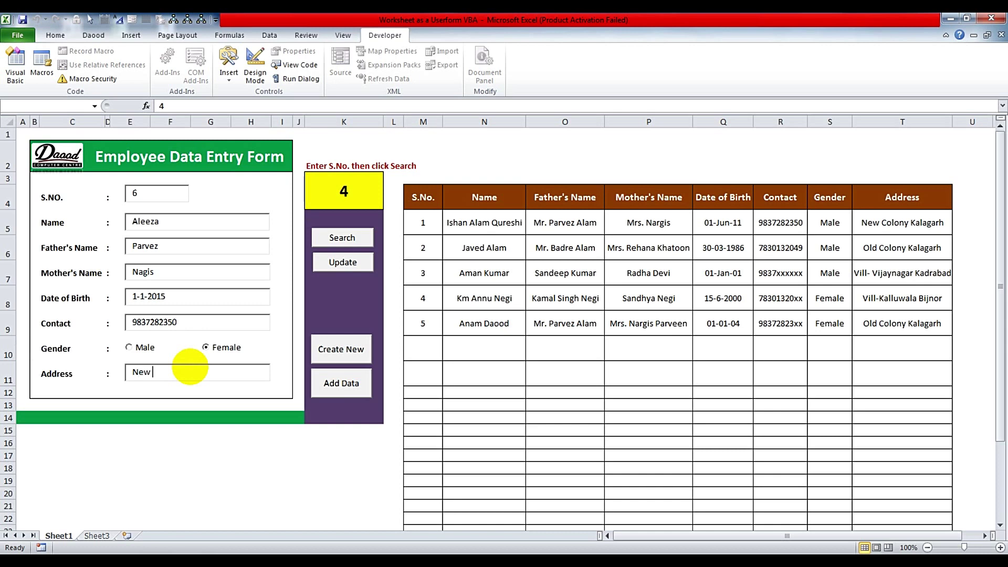
{"action": "type", "text": "Coli"}
{"action": "key", "text": "BackSpace"}
{"action": "type", "text": "ony"}
{"action": "left_click", "coordinate": [327, 396]}
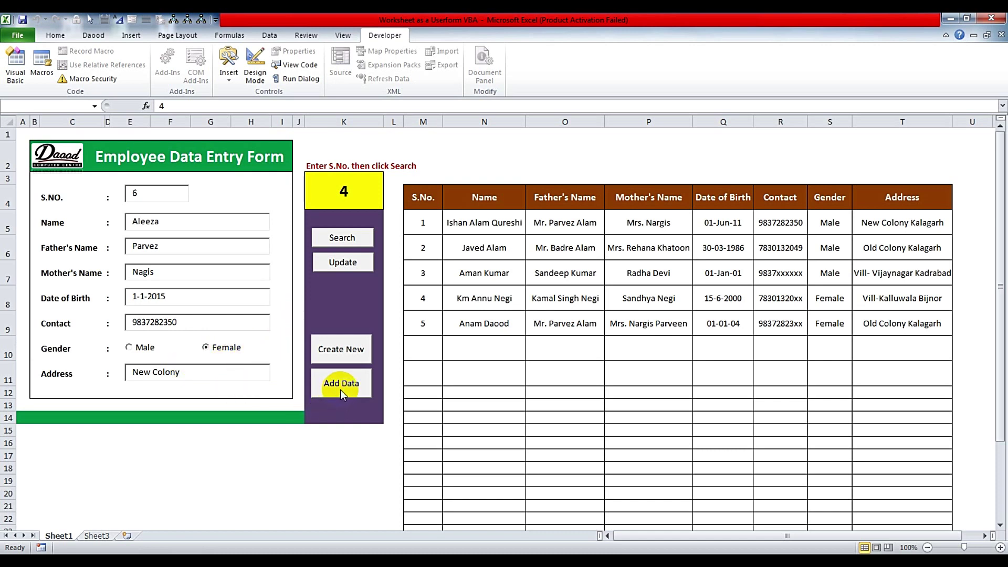
Select the newly added record 6 row in the table to check it.
{"action": "left_click_drag", "start_coordinate": [141, 199], "coordinate": [120, 193]}
{"action": "left_click", "coordinate": [138, 193]}
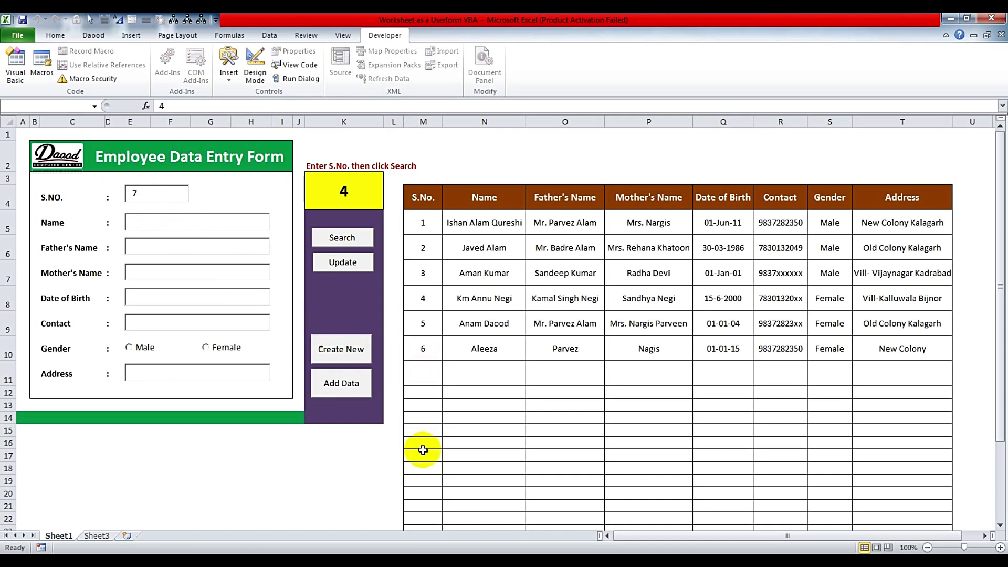
{"action": "left_click_drag", "start_coordinate": [435, 348], "coordinate": [878, 349]}
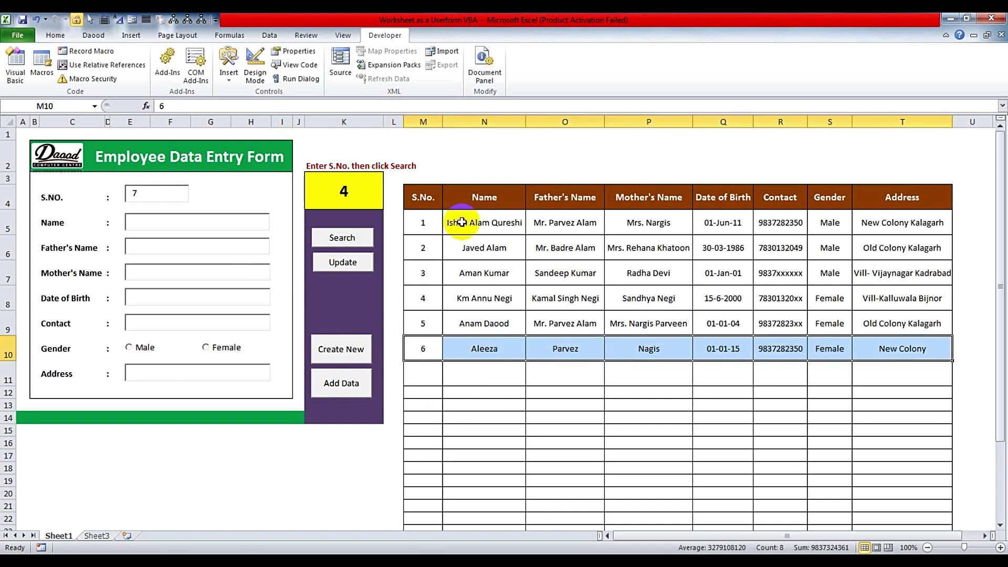
Search serial number 5, then serial number 6 to reload the new record into the form.
{"action": "left_click", "coordinate": [344, 195]}
{"action": "type", "text": "5"}
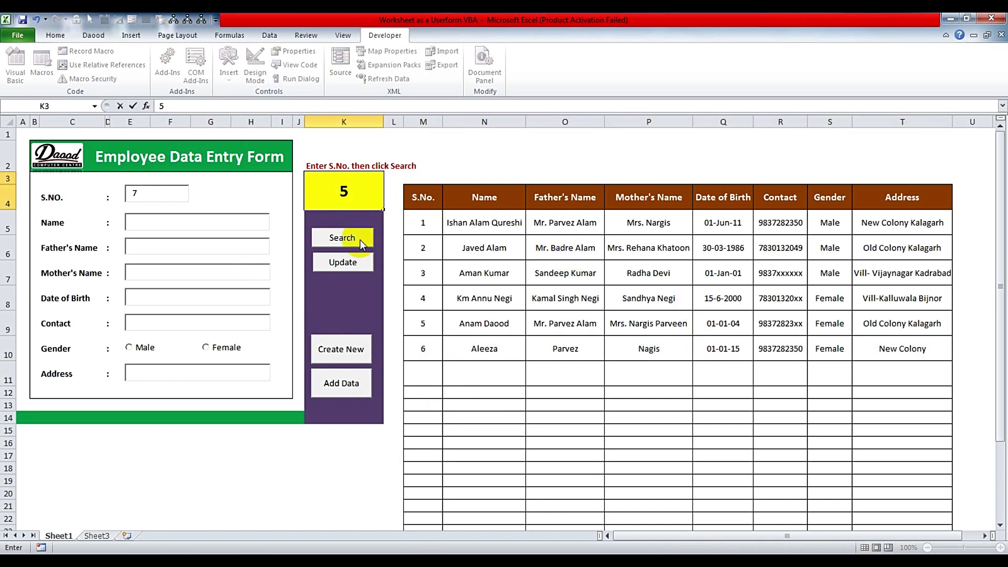
{"action": "left_click", "coordinate": [360, 239]}
{"action": "left_click", "coordinate": [367, 186]}
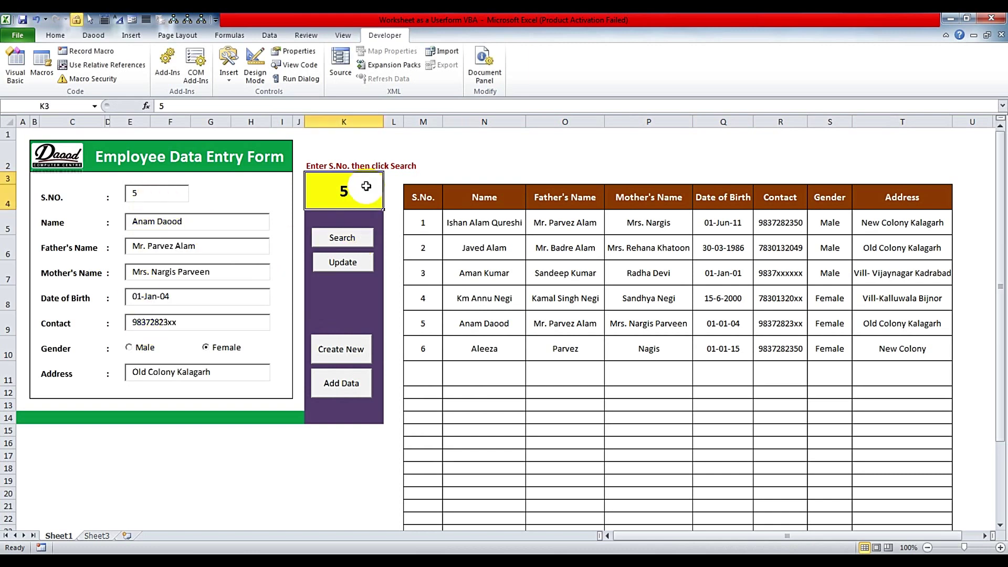
{"action": "type", "text": "6"}
{"action": "left_click", "coordinate": [344, 237]}
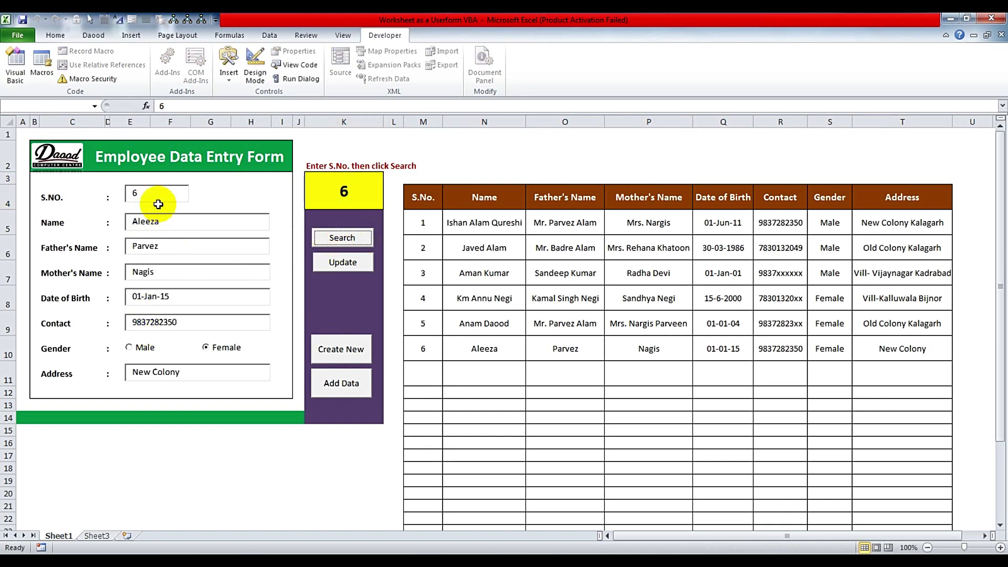